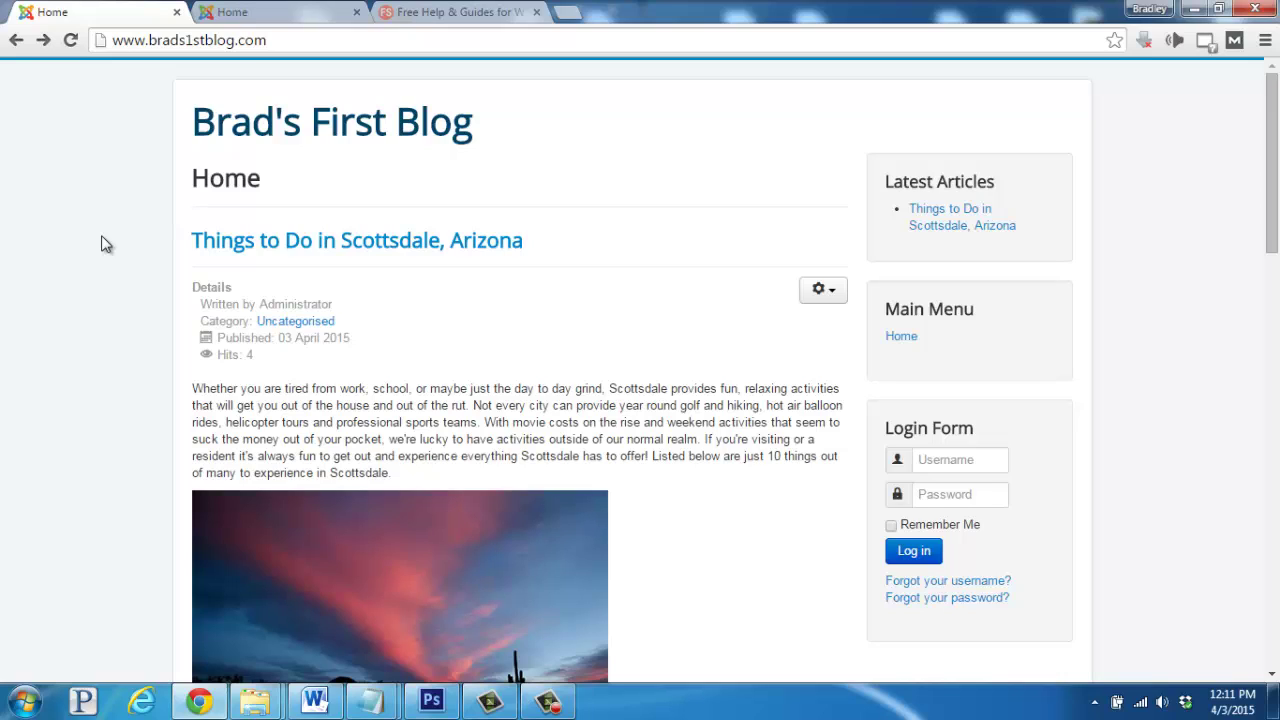
pyautogui.click(270, 40)
pyautogui.click(278, 40)
pyautogui.write('/administrator')
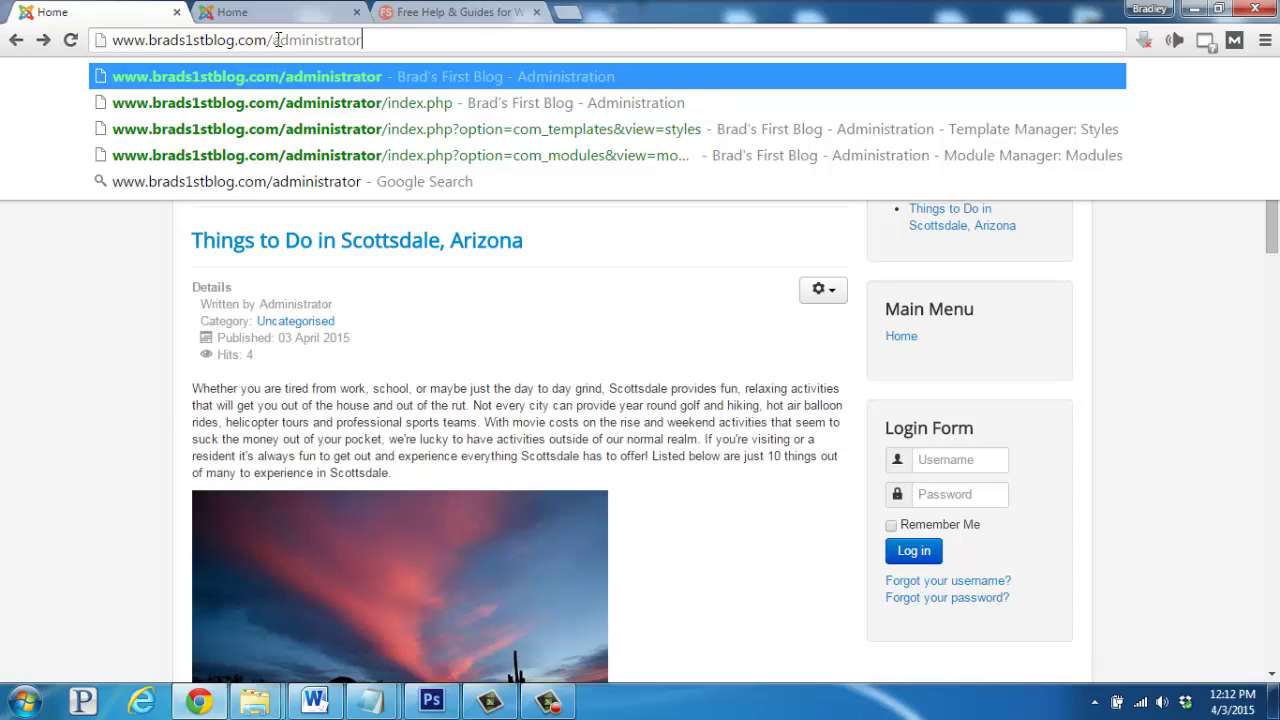
pyautogui.press('Return')
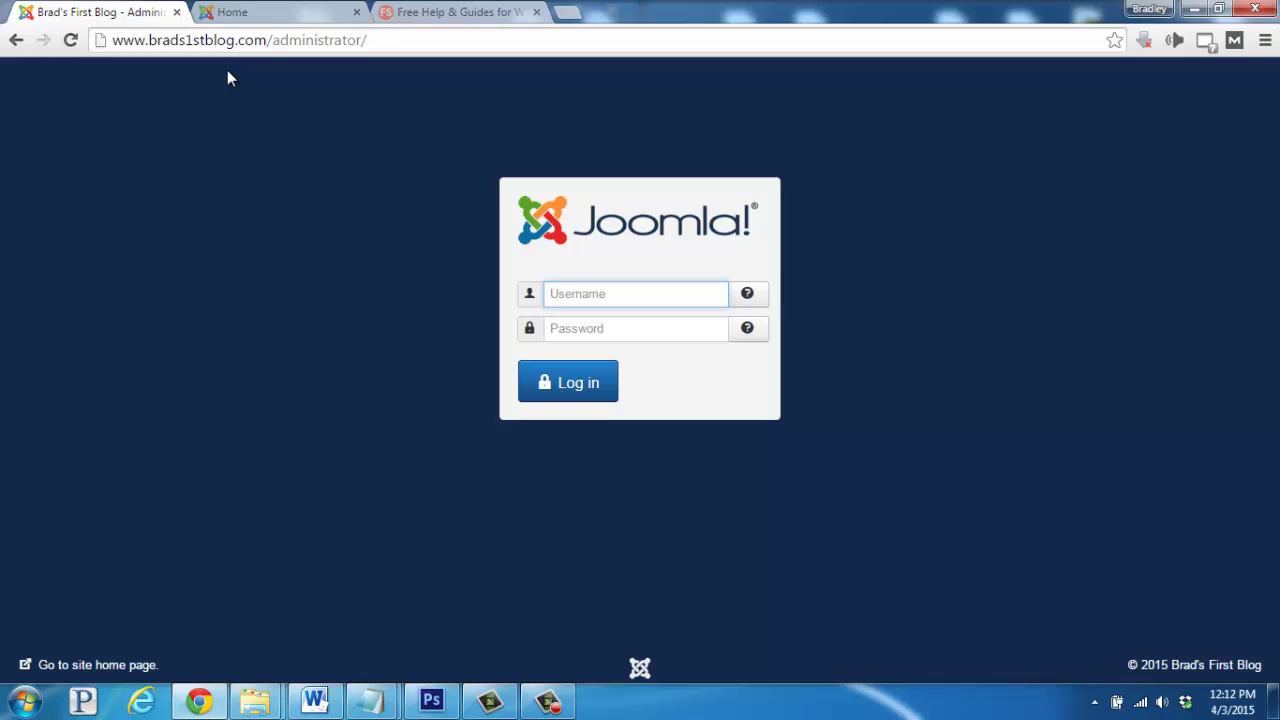
# Log in to the site administration with the administrator's username and account password
pyautogui.write('bradb')
pyautogui.click(560, 328)
pyautogui.write('************')
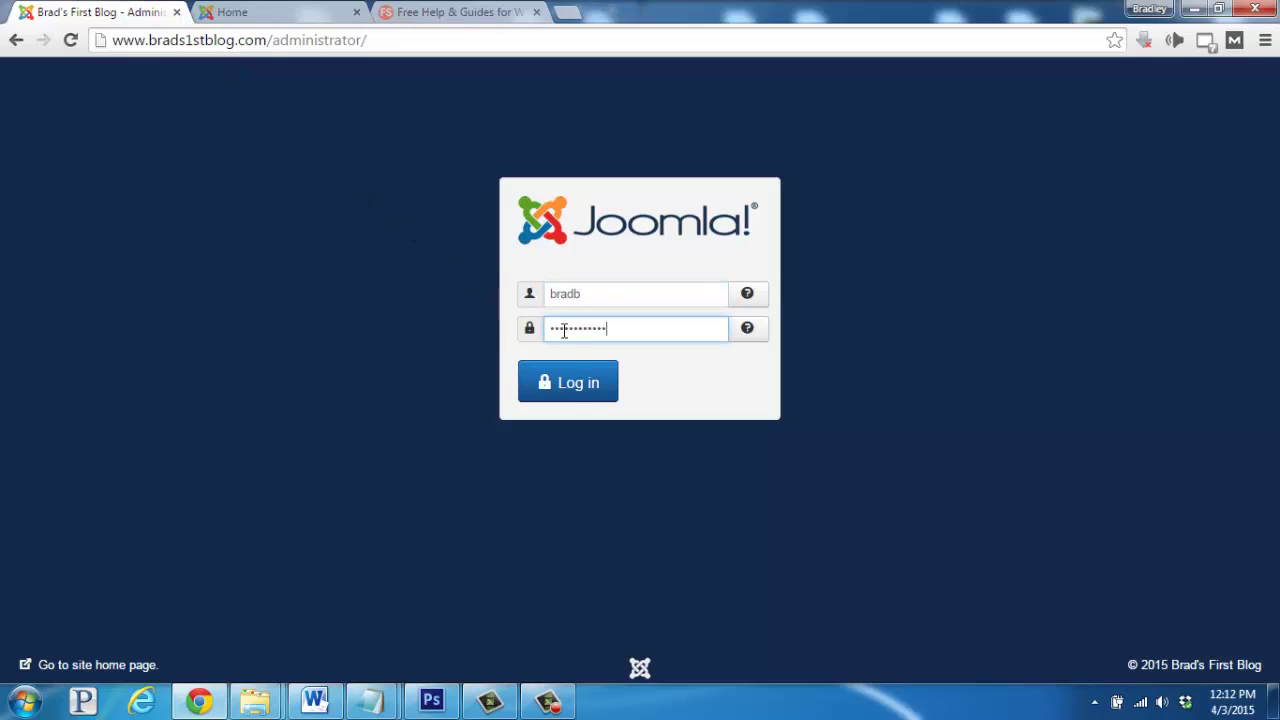
pyautogui.click(567, 388)
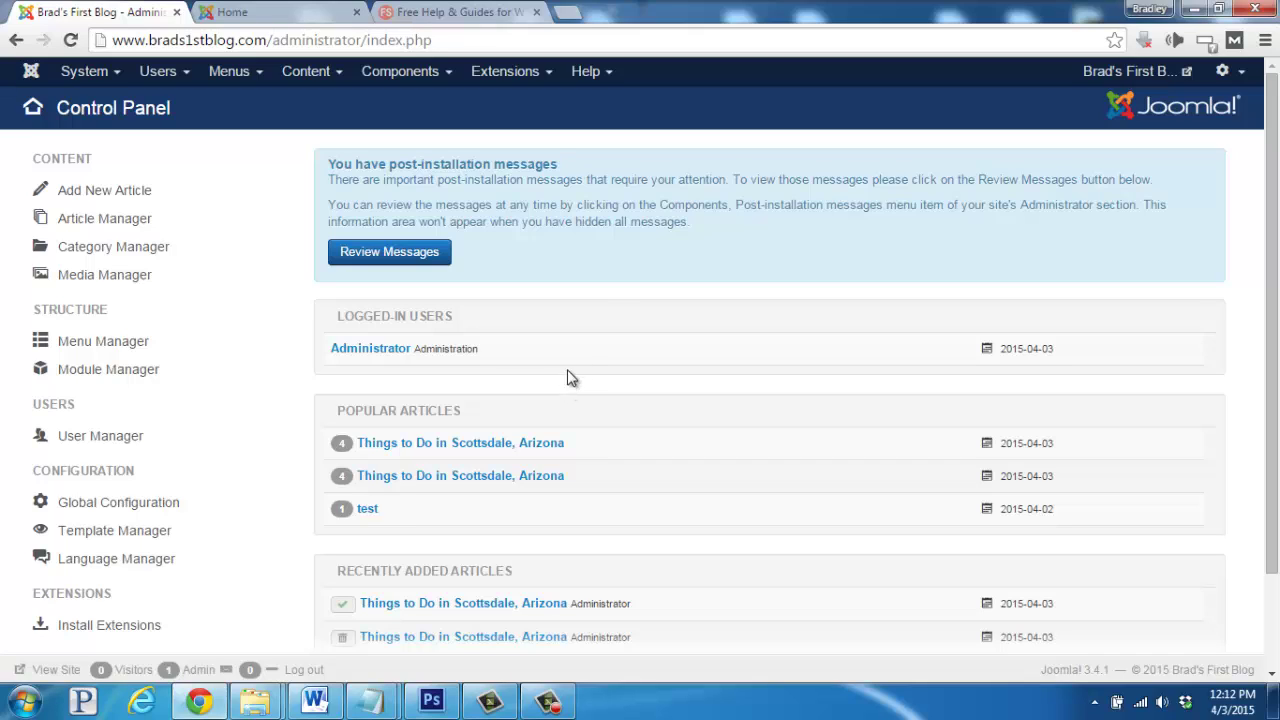
# Set Beez3 - Default as the site's default template style and reload the blog's home page to check it
pyautogui.click(509, 80)
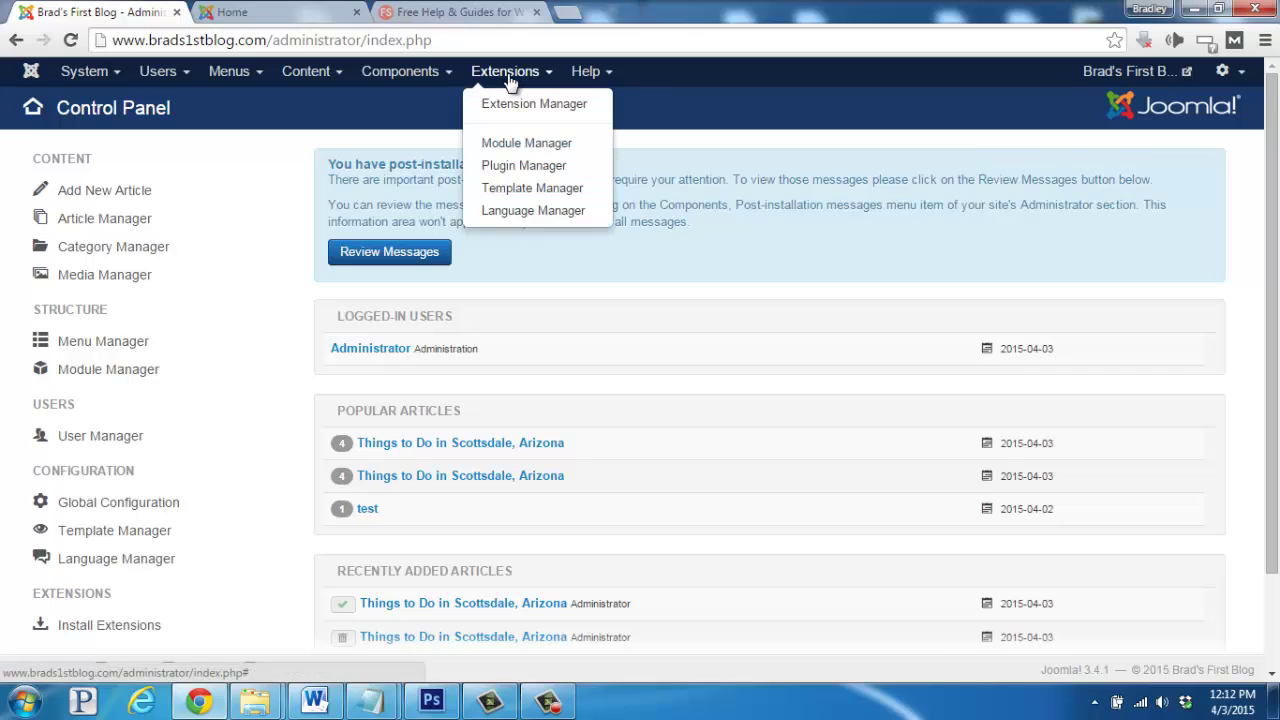
pyautogui.click(520, 188)
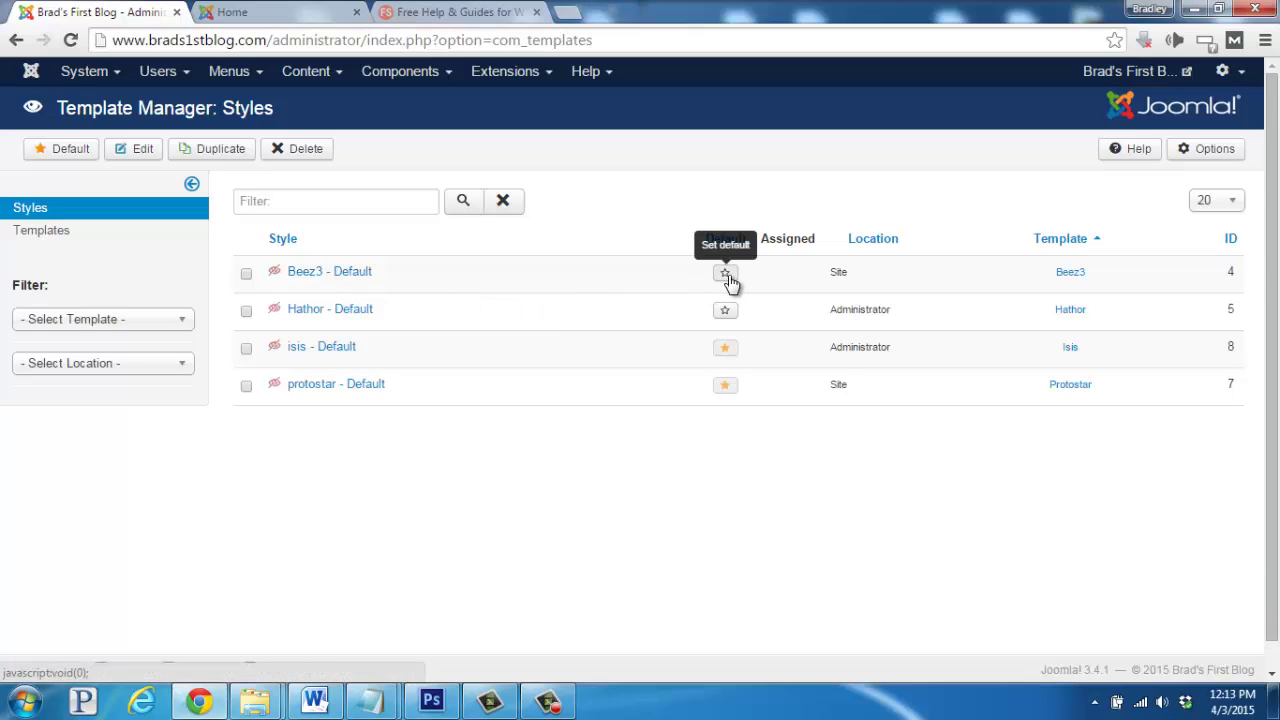
pyautogui.click(726, 274)
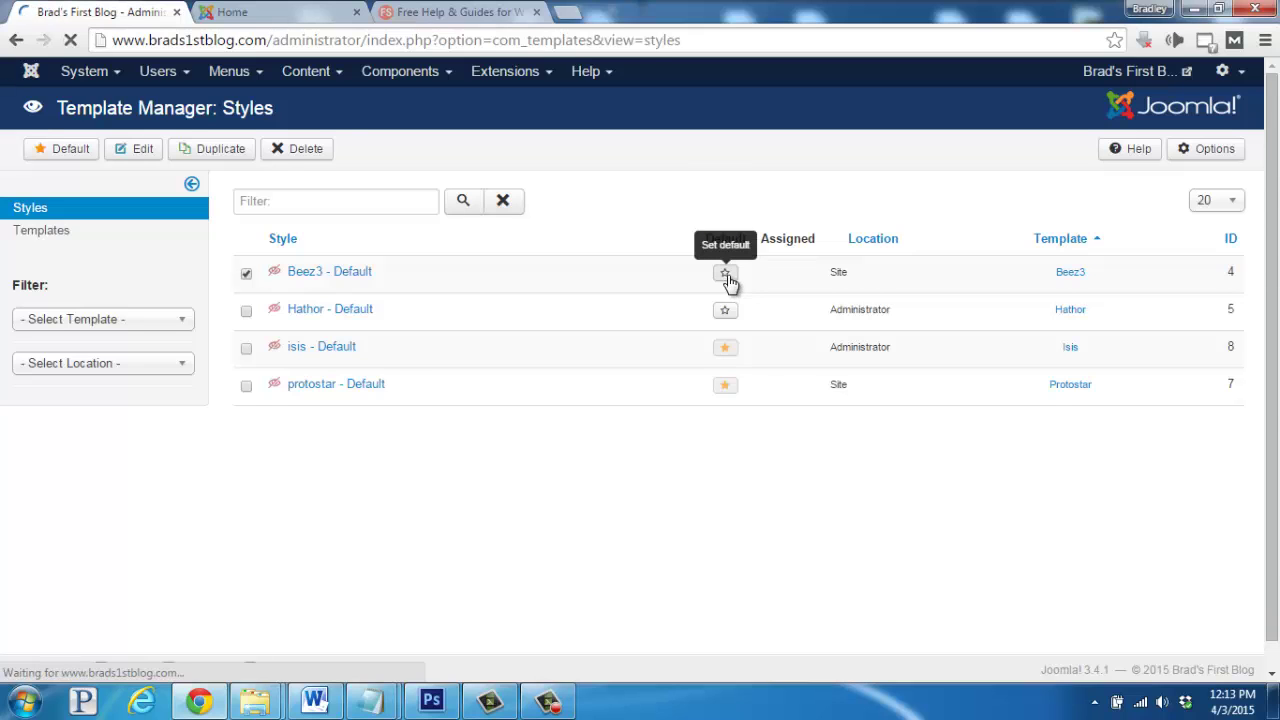
pyautogui.click(281, 17)
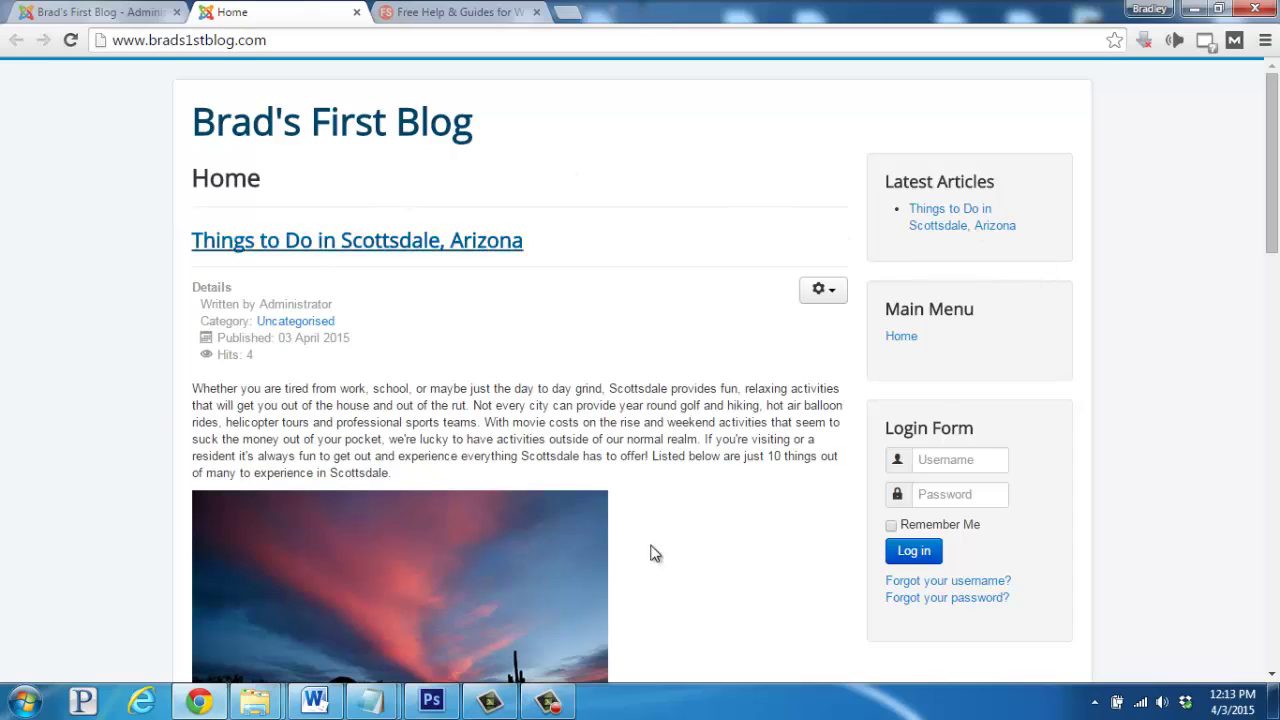
pyautogui.click(75, 44)
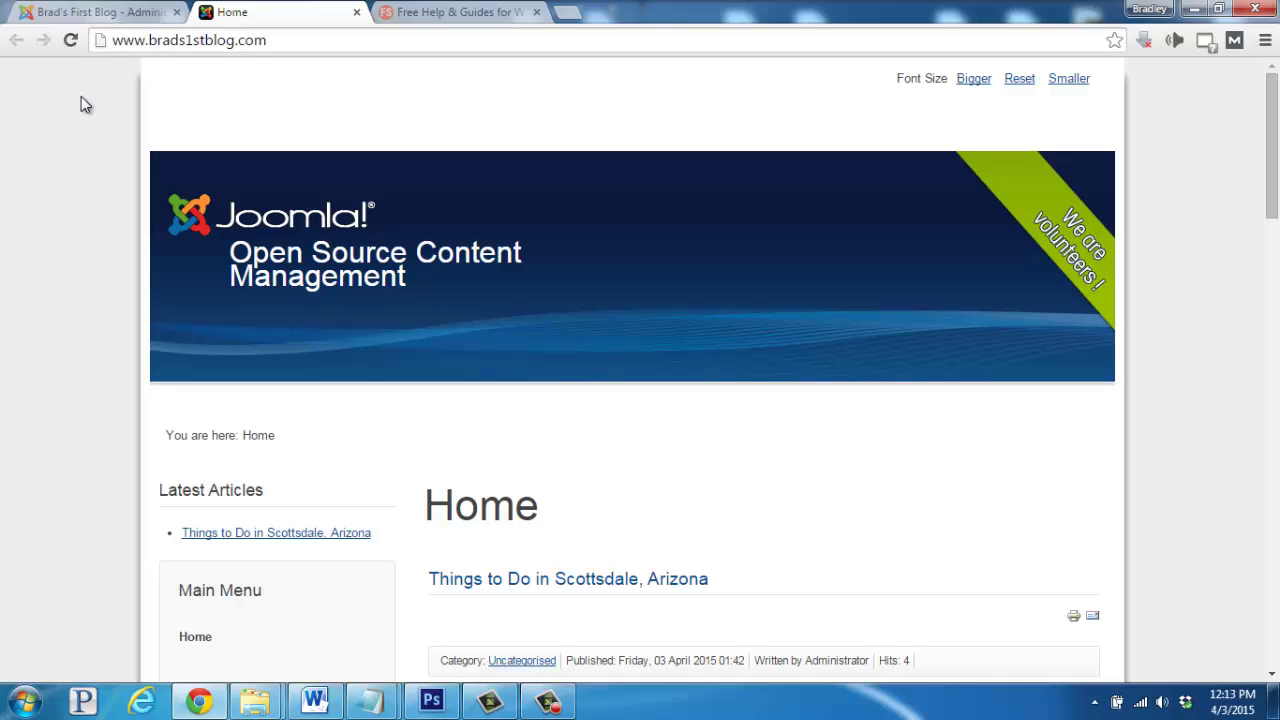
# Open the advanced options of the Beez3 - Default style and set the site title to "Brad's 1st Blog"
pyautogui.click(84, 13)
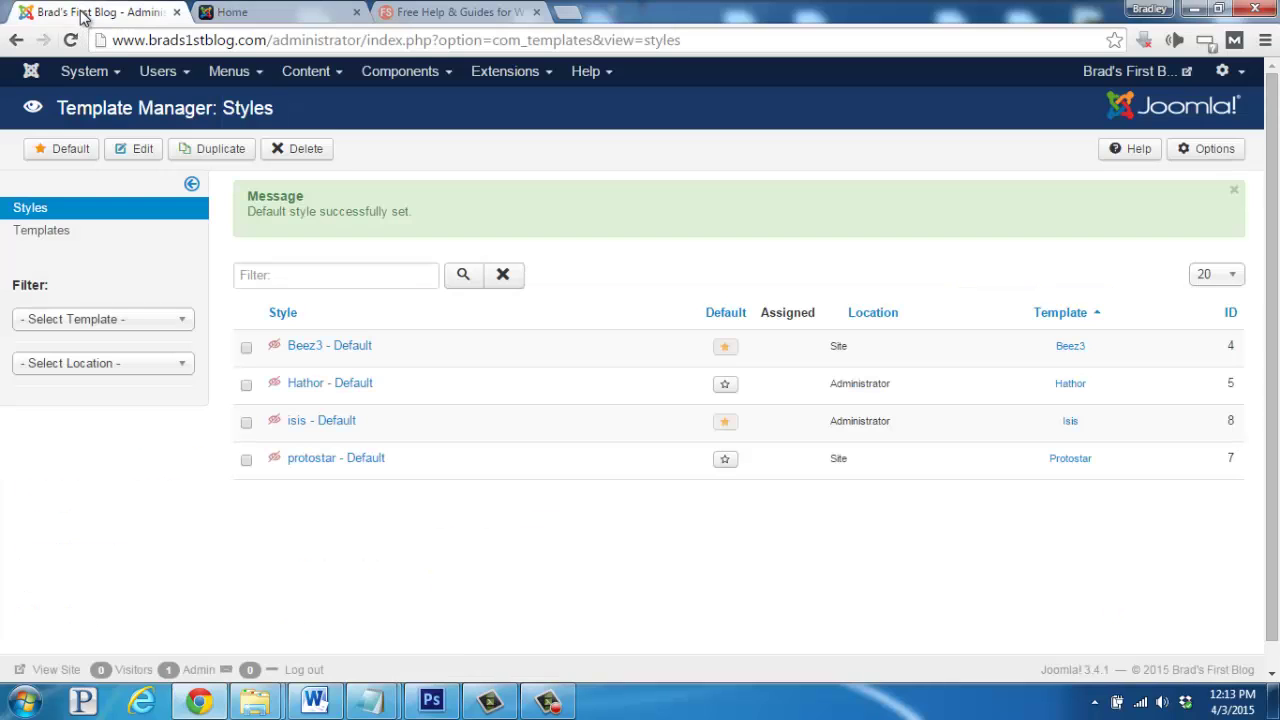
pyautogui.click(330, 350)
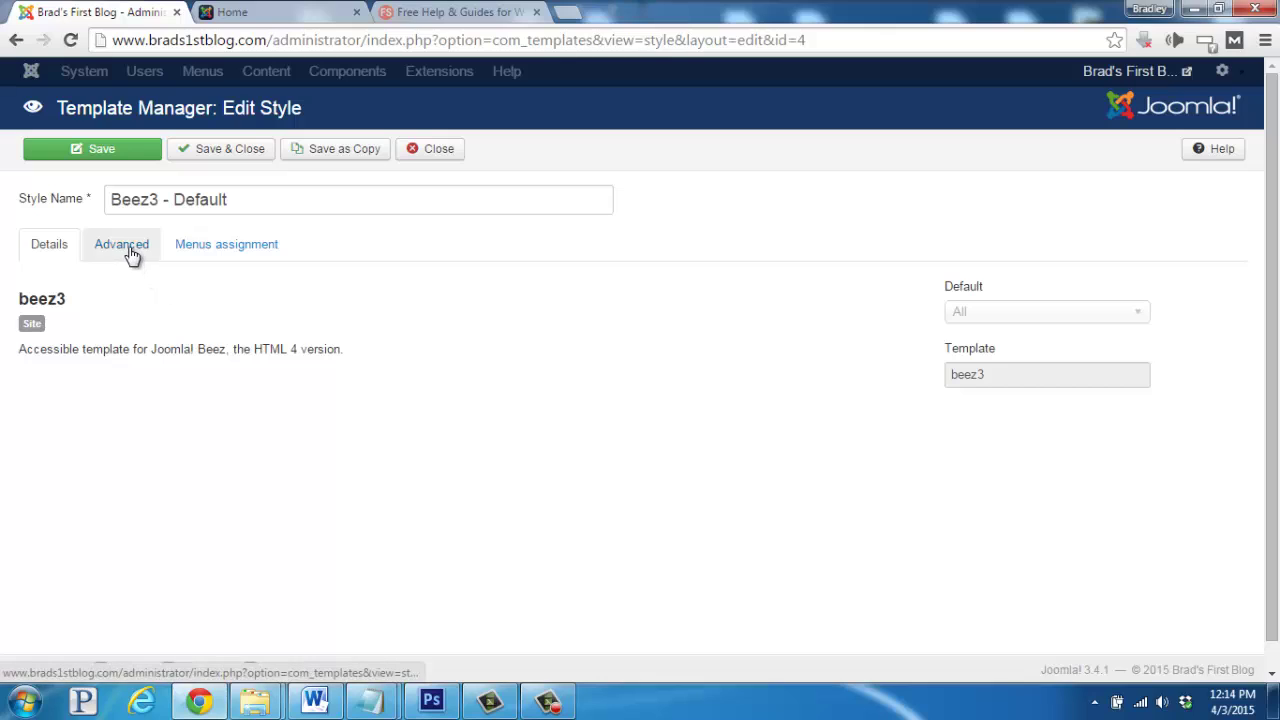
pyautogui.click(124, 245)
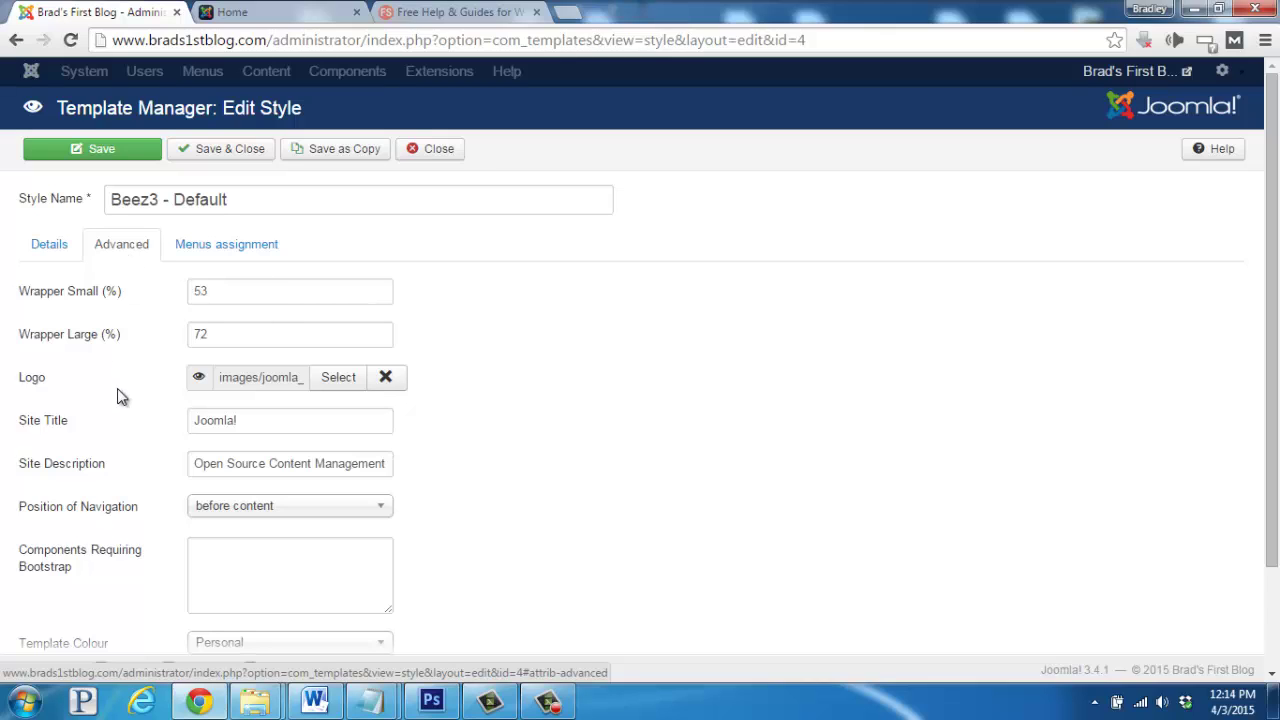
pyautogui.moveTo(54, 430)
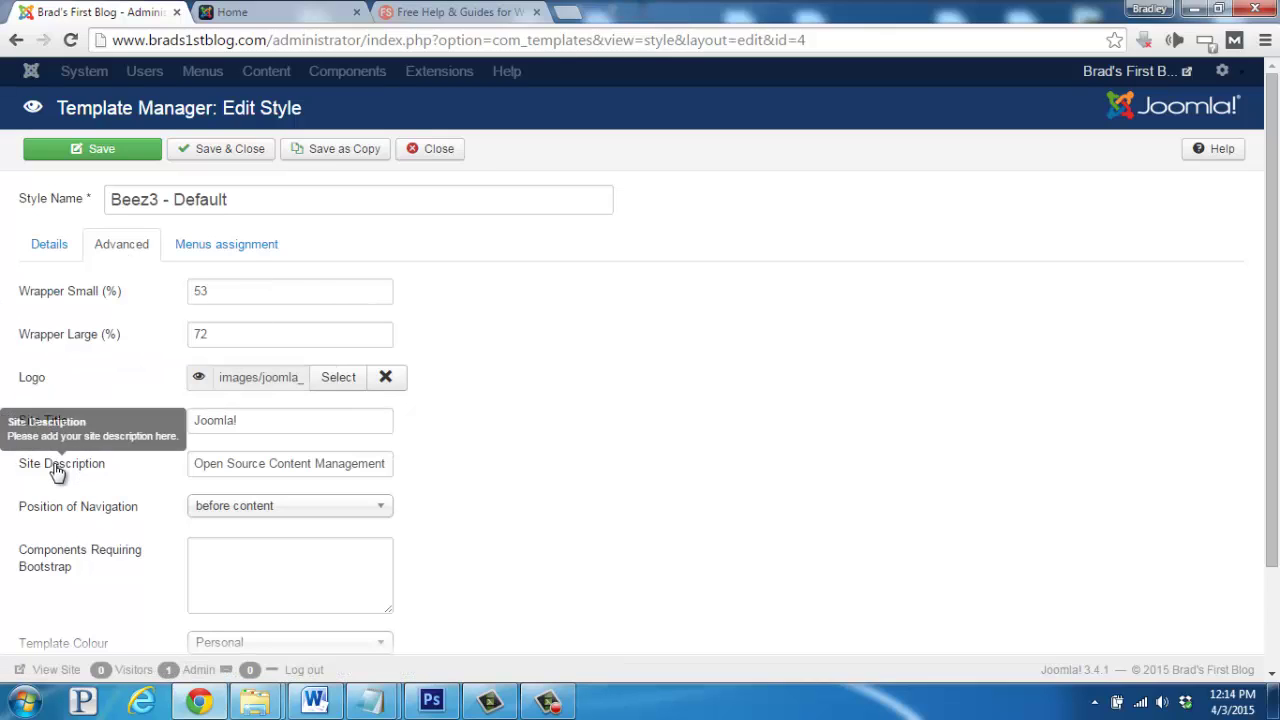
pyautogui.press('Tab')
pyautogui.write("Brad's 1")
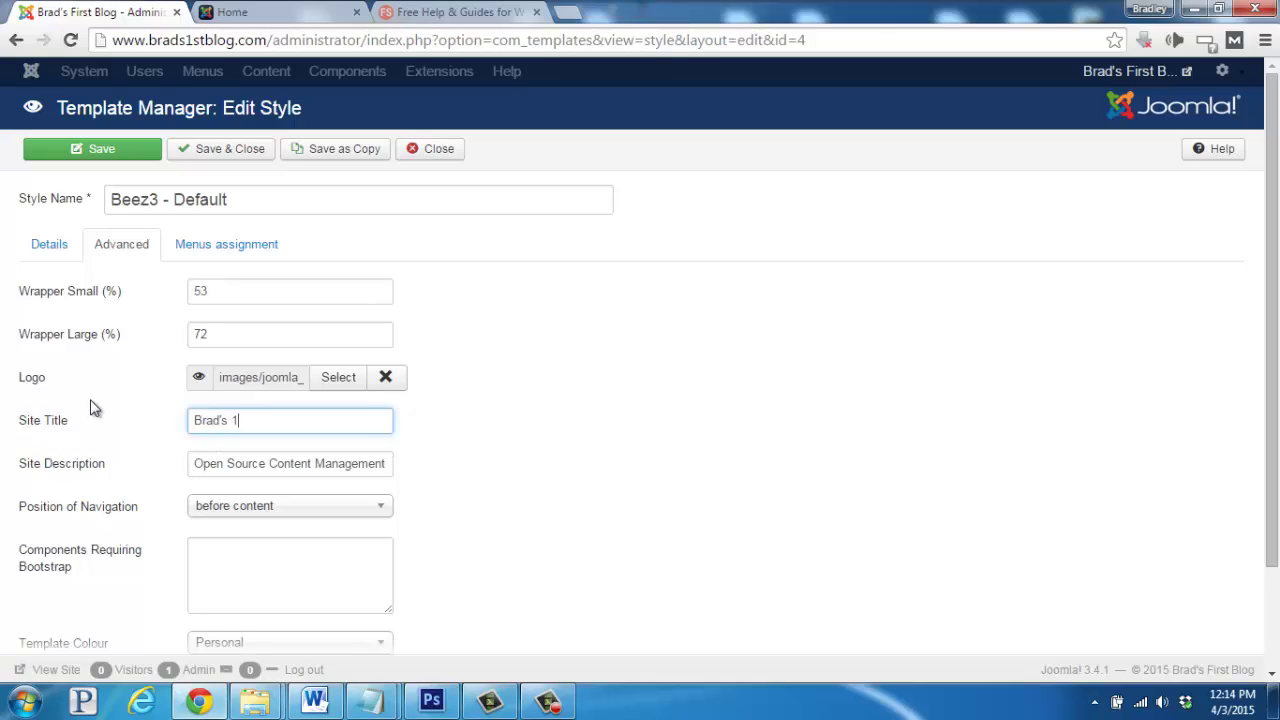
pyautogui.write('st Blog')
# Set the site description to "My Own World", save and close the style, and reload the blog's home page
pyautogui.press('Tab')
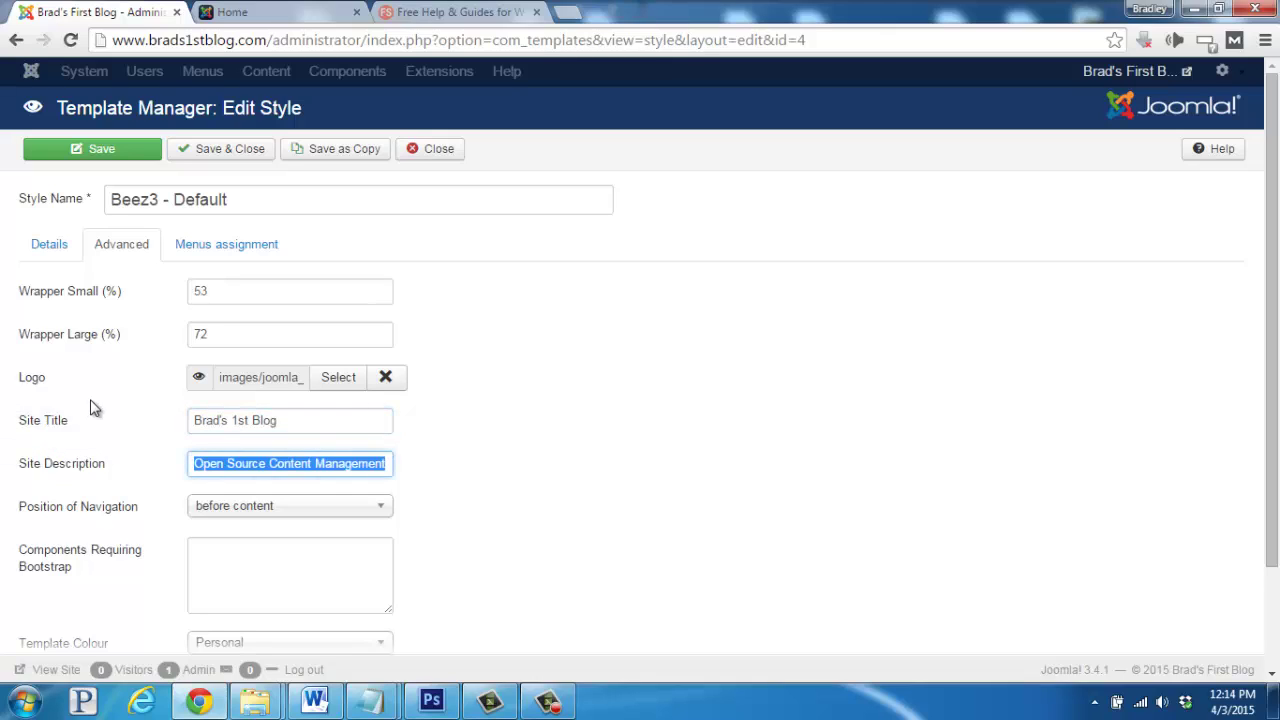
pyautogui.write('My Own World')
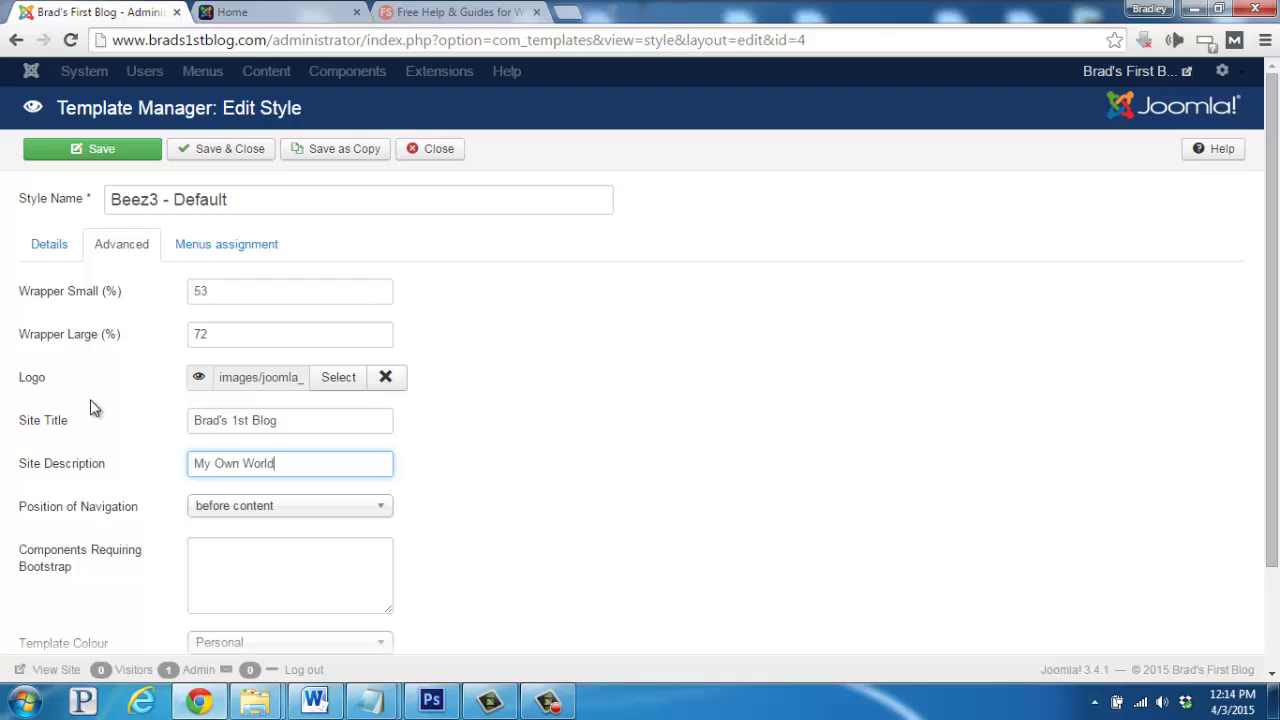
pyautogui.click(220, 155)
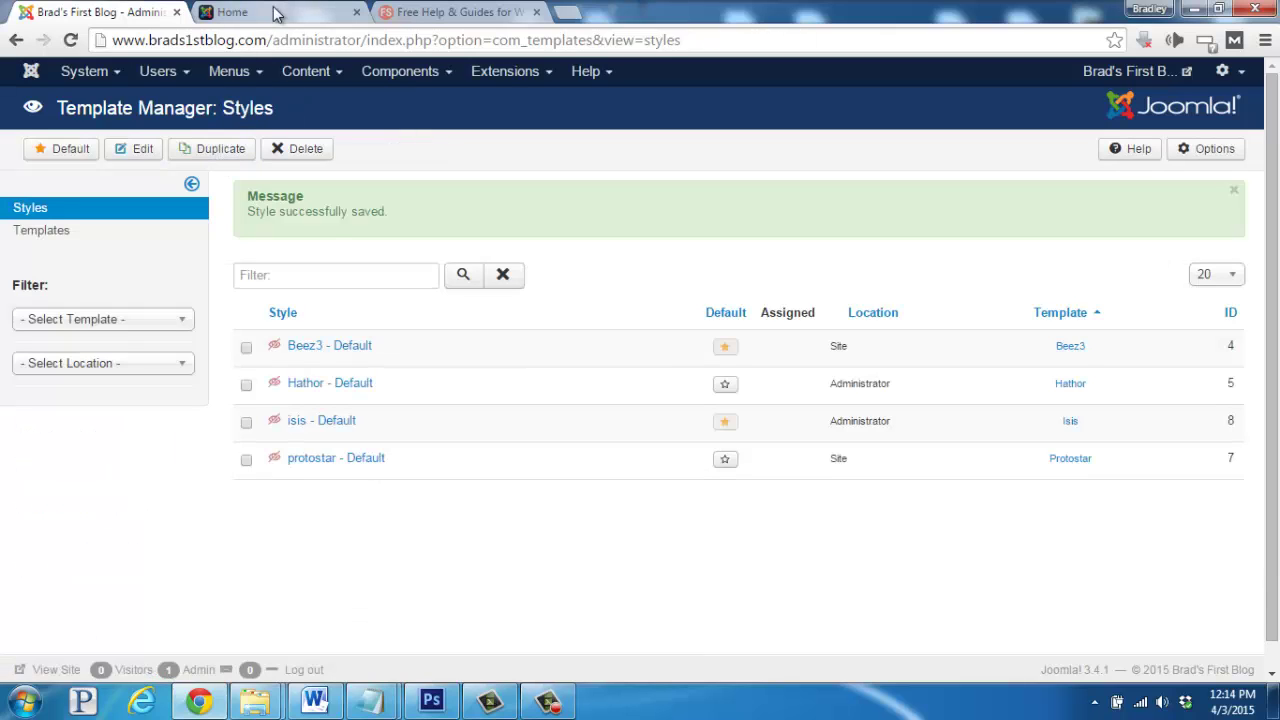
pyautogui.click(279, 14)
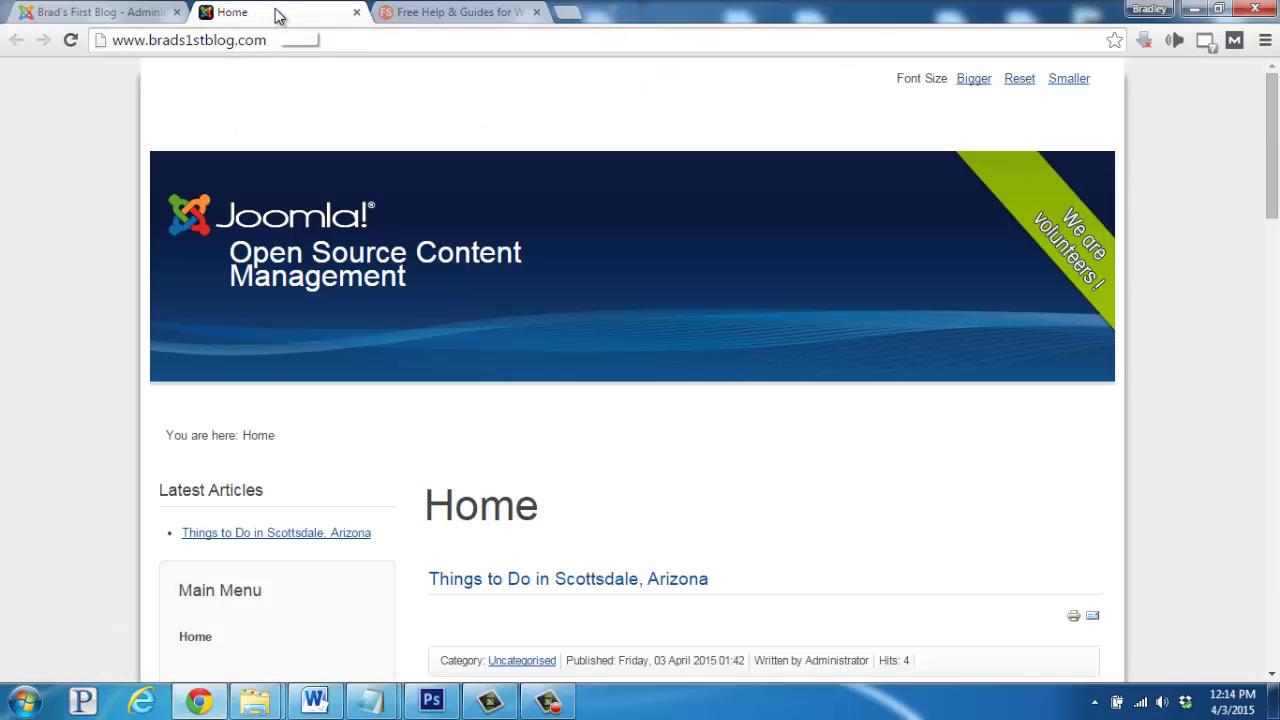
pyautogui.click(70, 42)
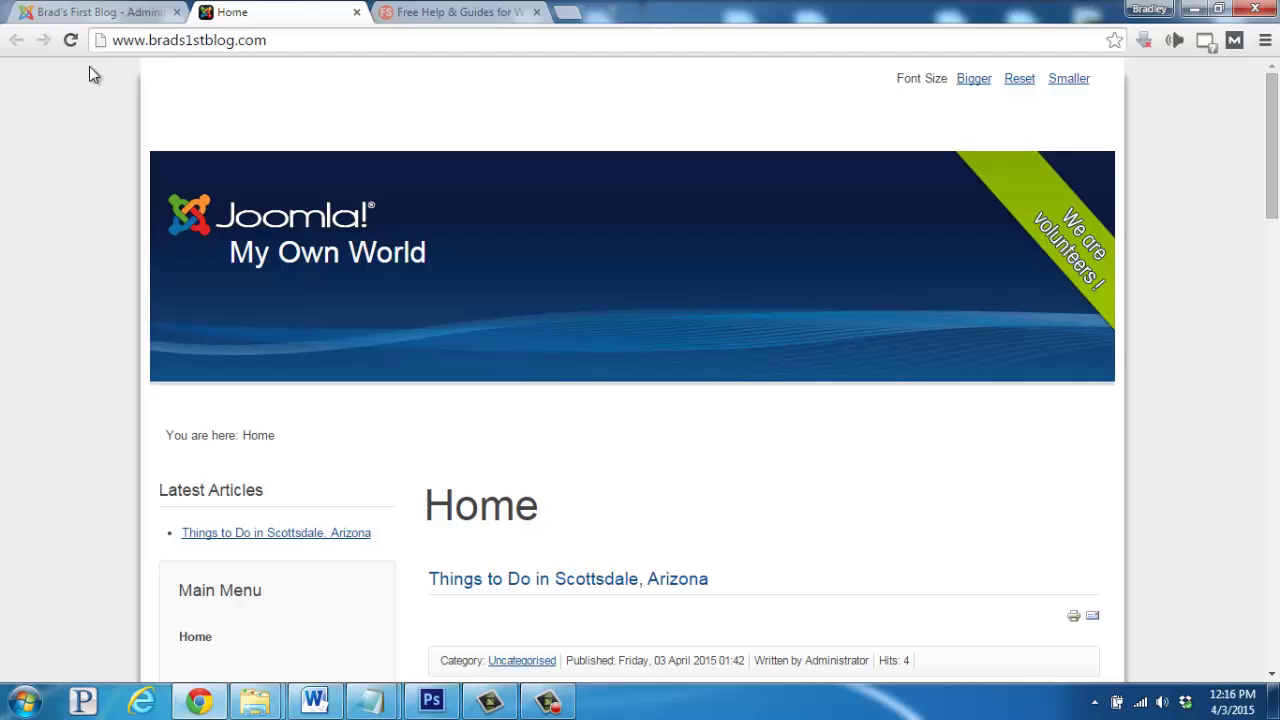
# Upload and install the FrontOffice template package from the templates folder through the Extension Manager
pyautogui.click(97, 14)
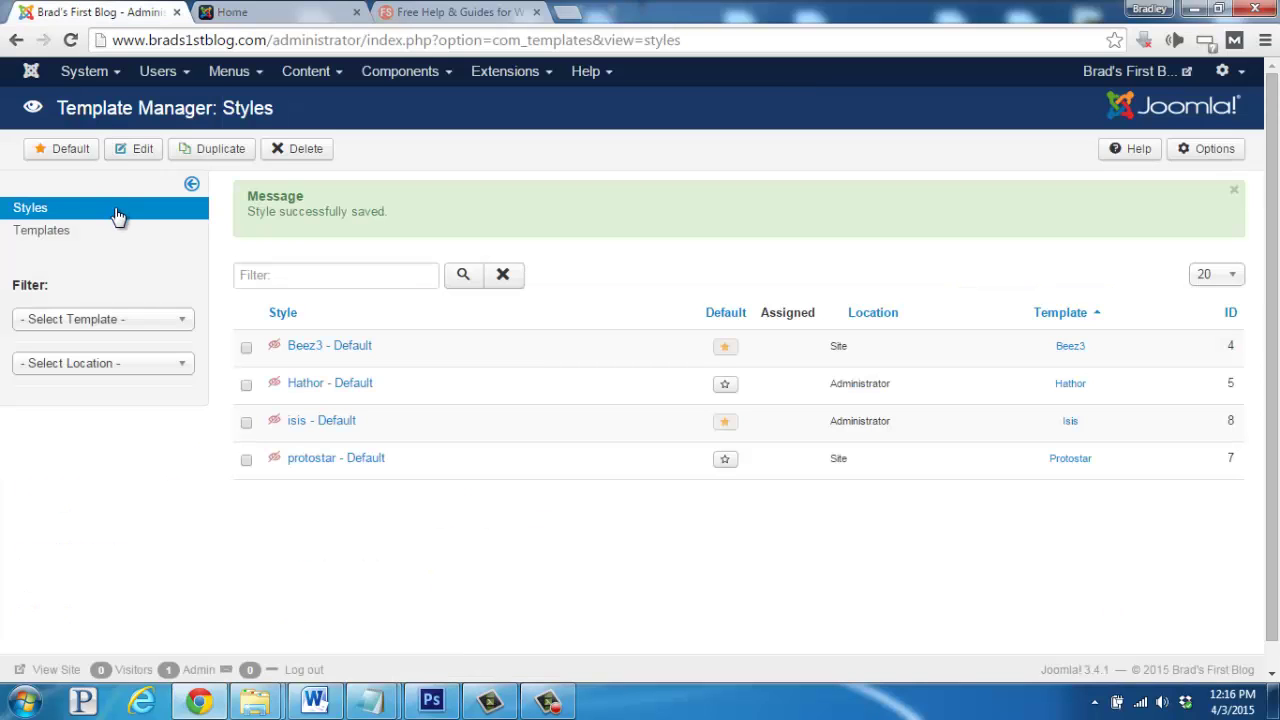
pyautogui.click(505, 76)
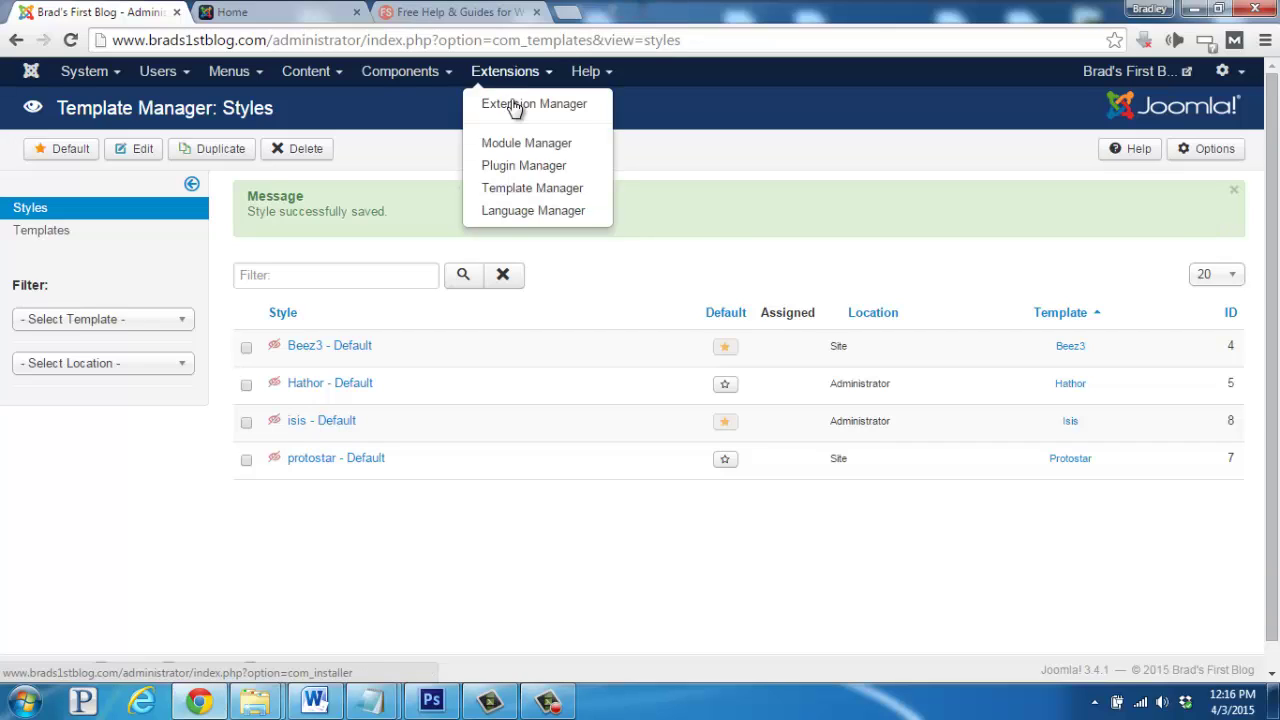
pyautogui.click(512, 105)
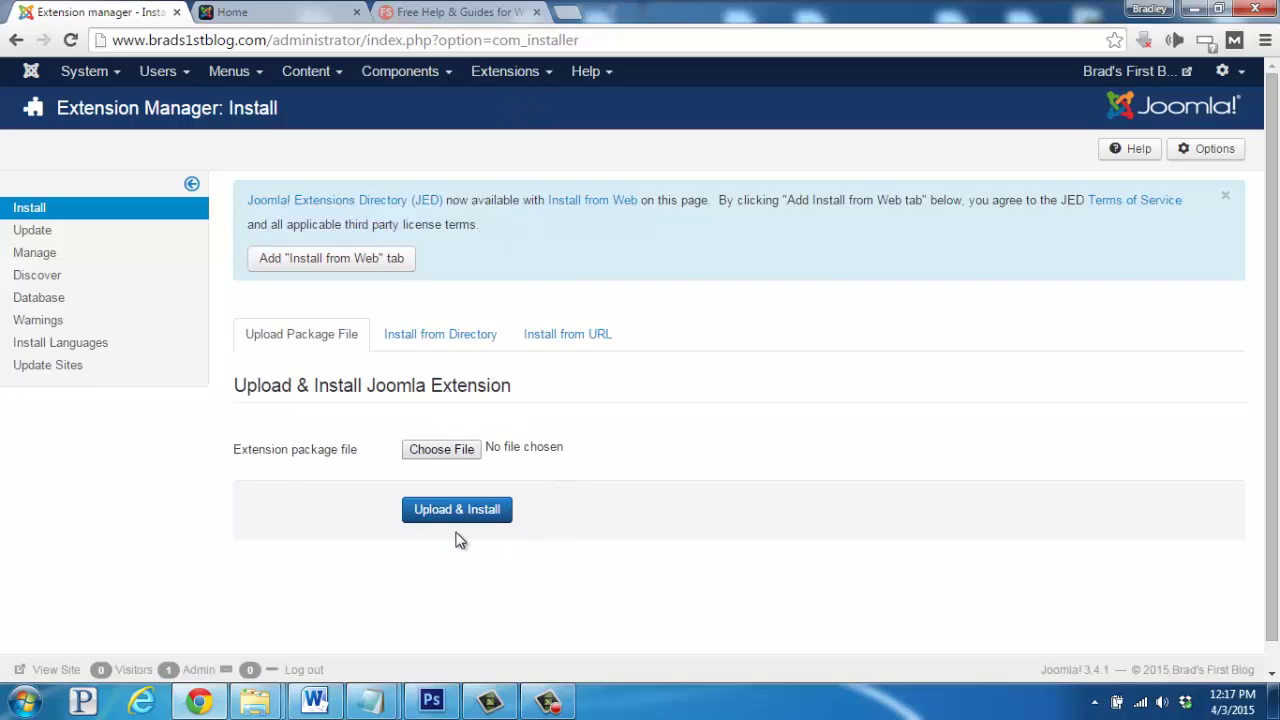
pyautogui.click(441, 452)
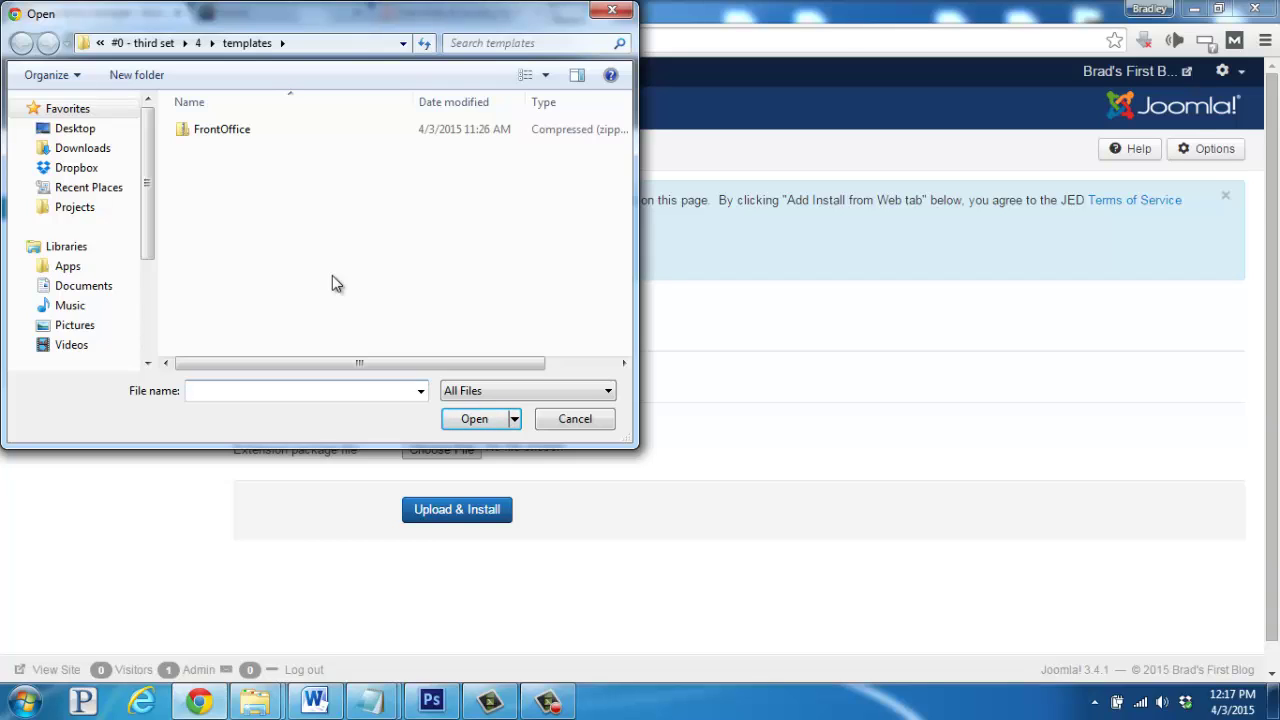
pyautogui.doubleClick(227, 133)
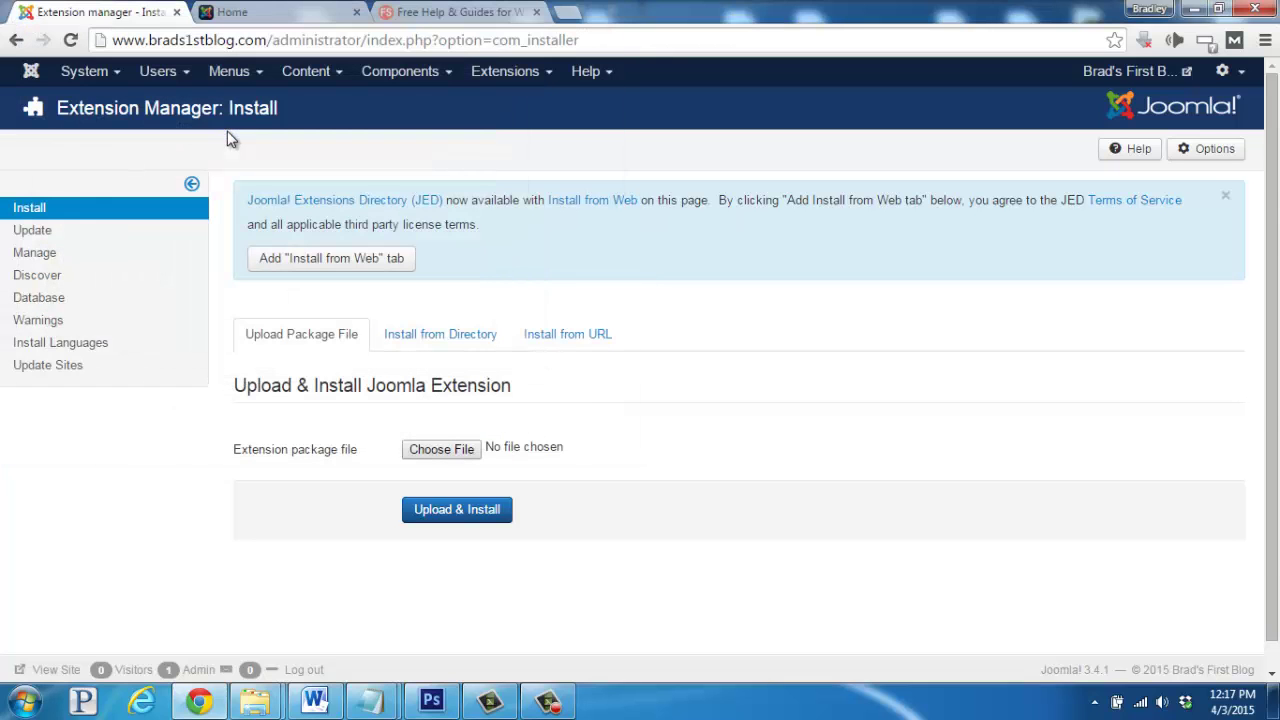
pyautogui.click(459, 512)
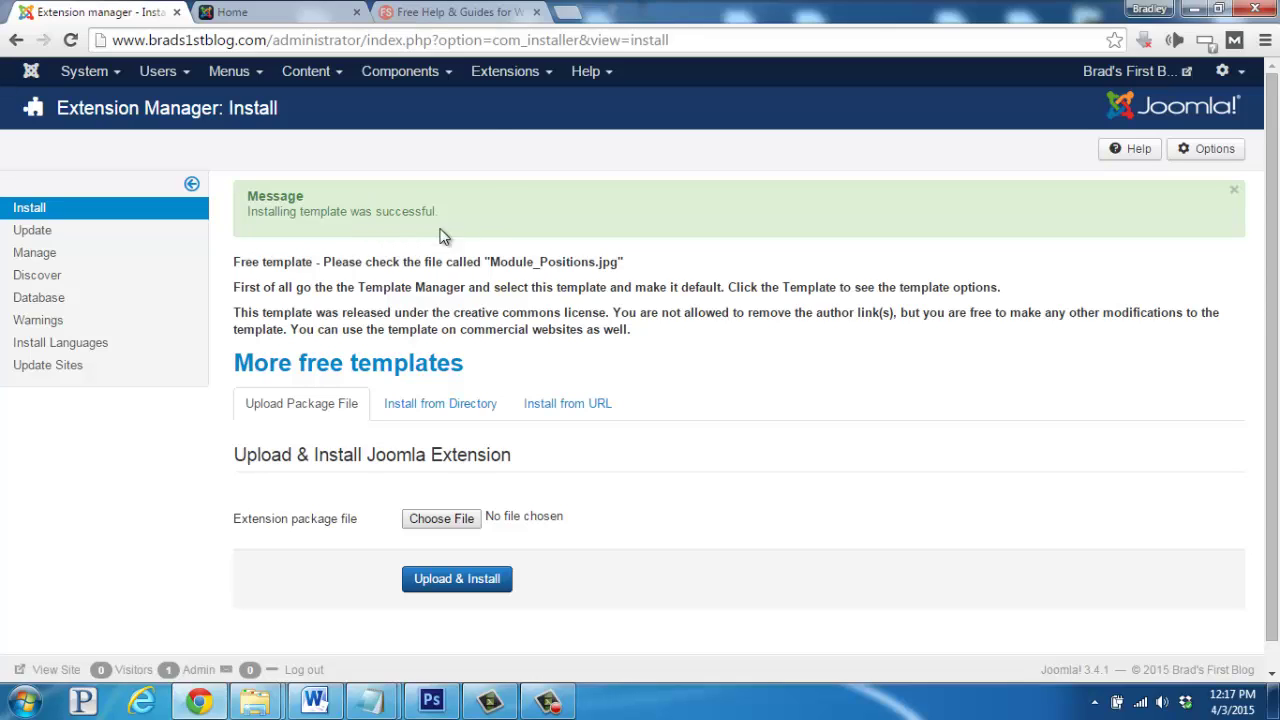
# Set FrontOffice - Default as the site's default template style and reload the blog's home page to check it
pyautogui.click(488, 72)
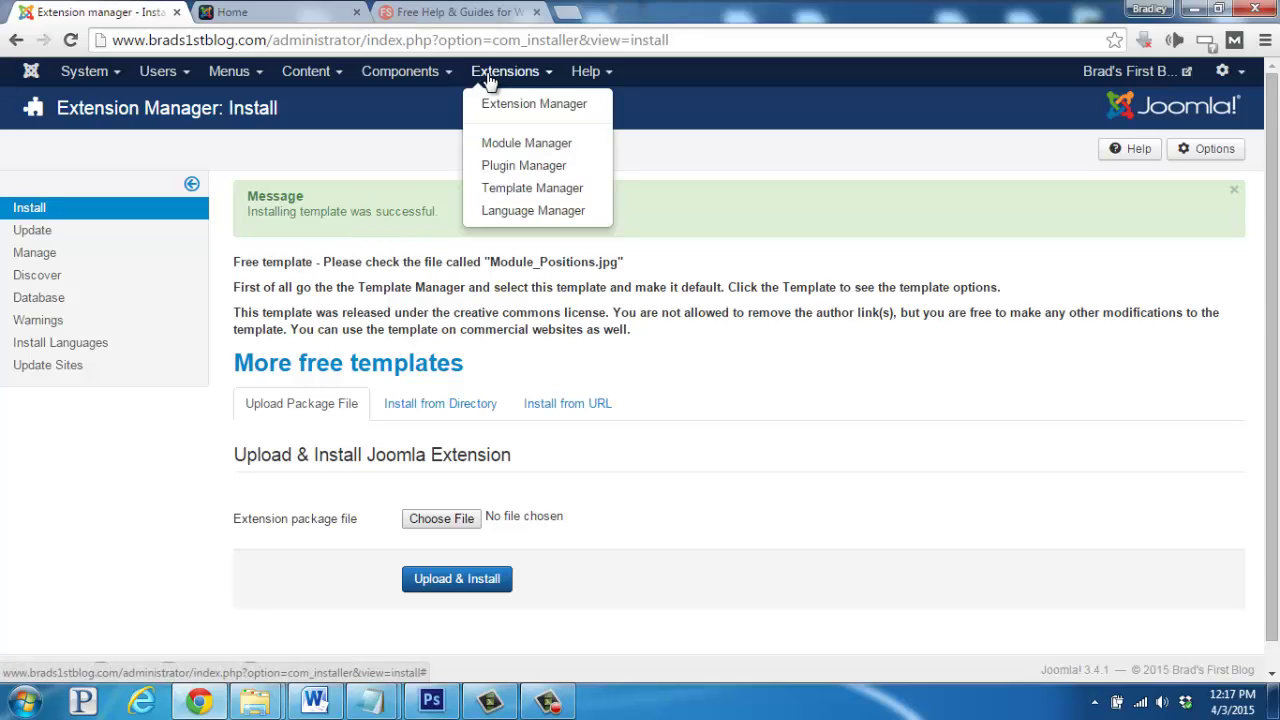
pyautogui.click(510, 192)
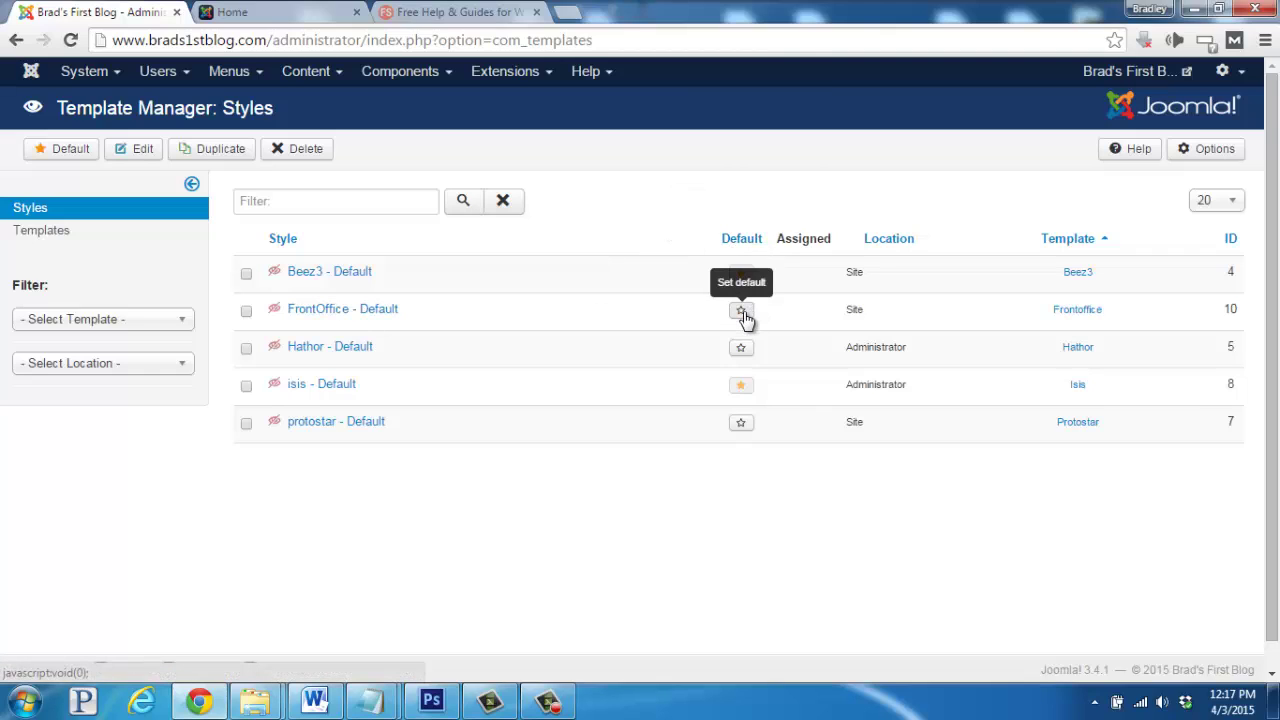
pyautogui.click(741, 311)
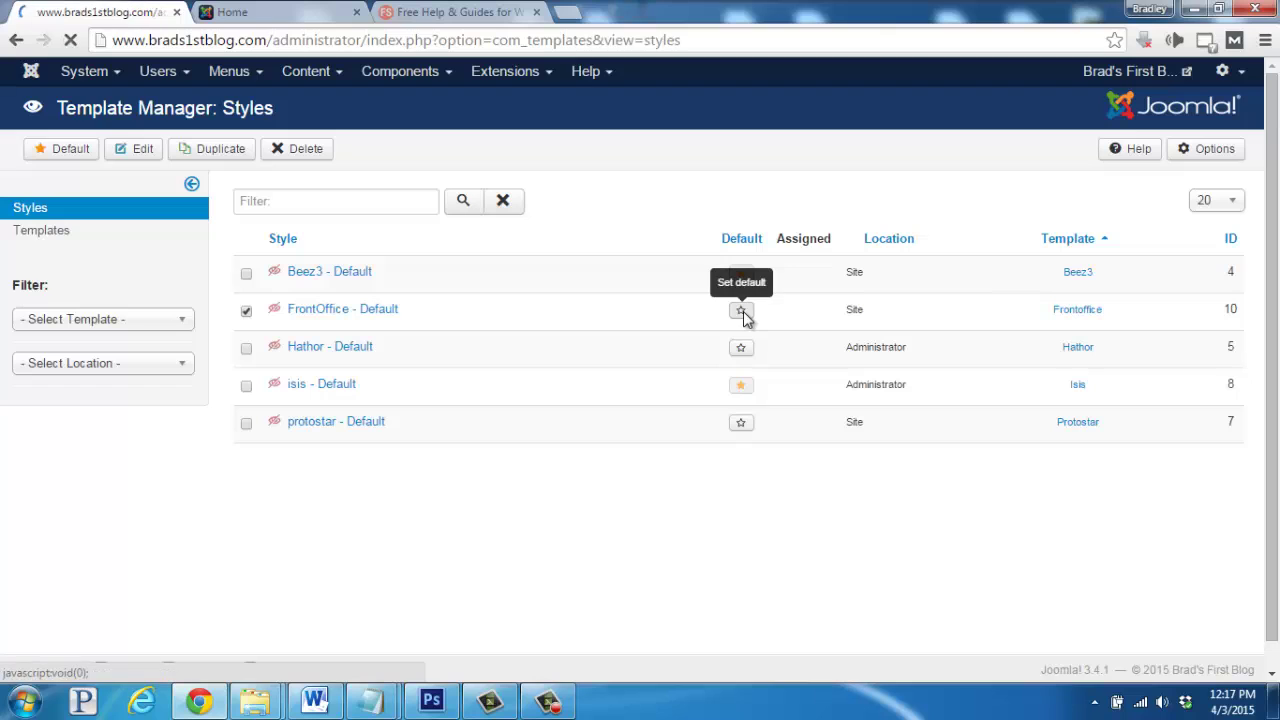
pyautogui.click(283, 12)
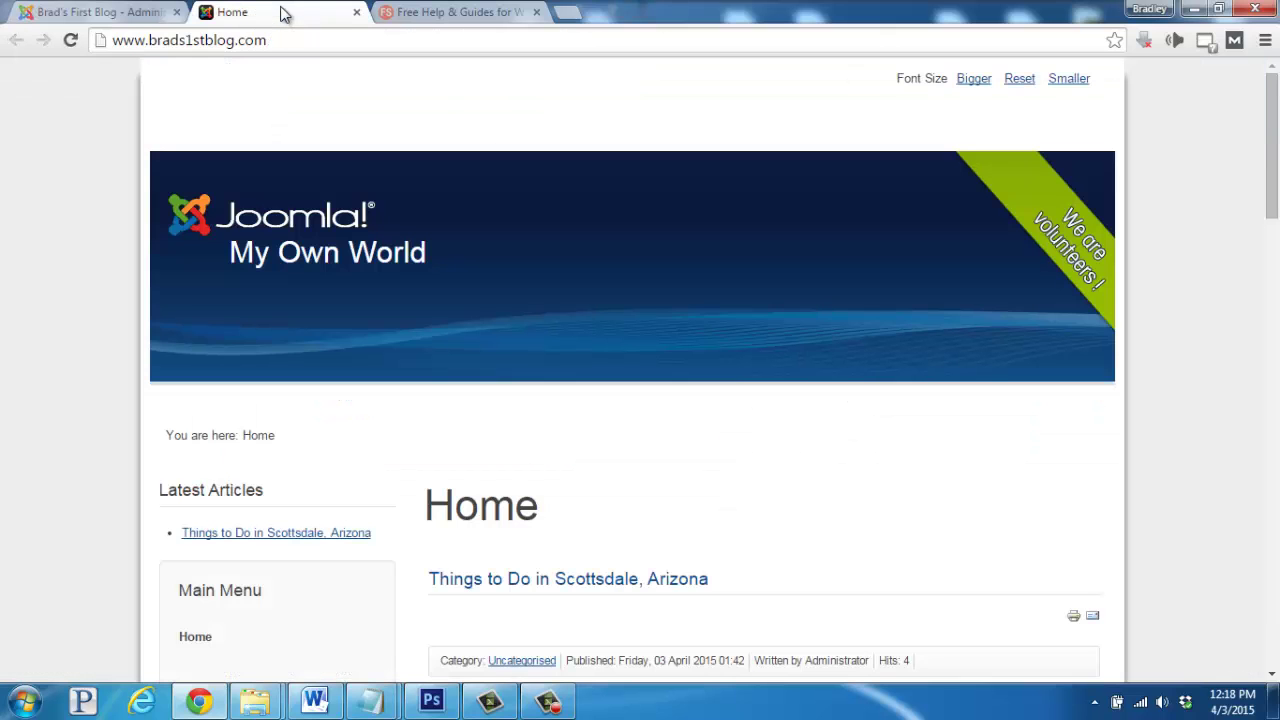
pyautogui.click(70, 43)
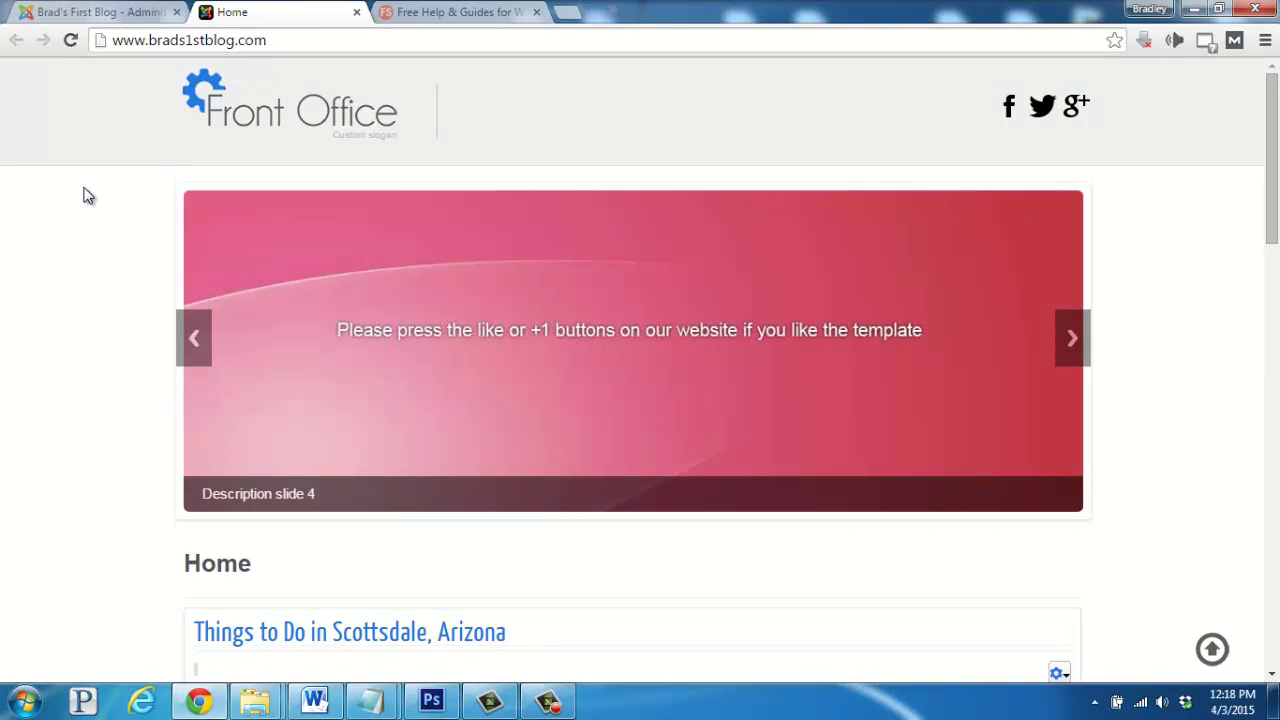
# Switch to the already open firstsiteguide.com page
pyautogui.hotkey('ctrl', 'Tab')
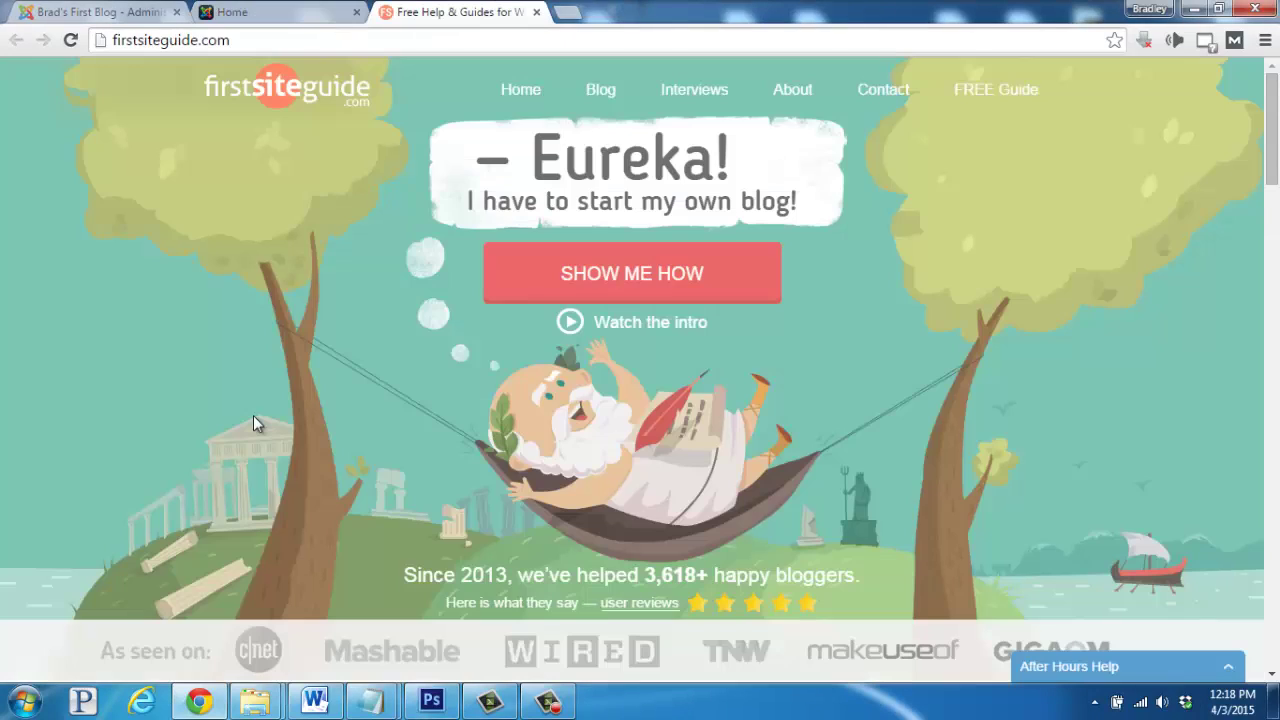